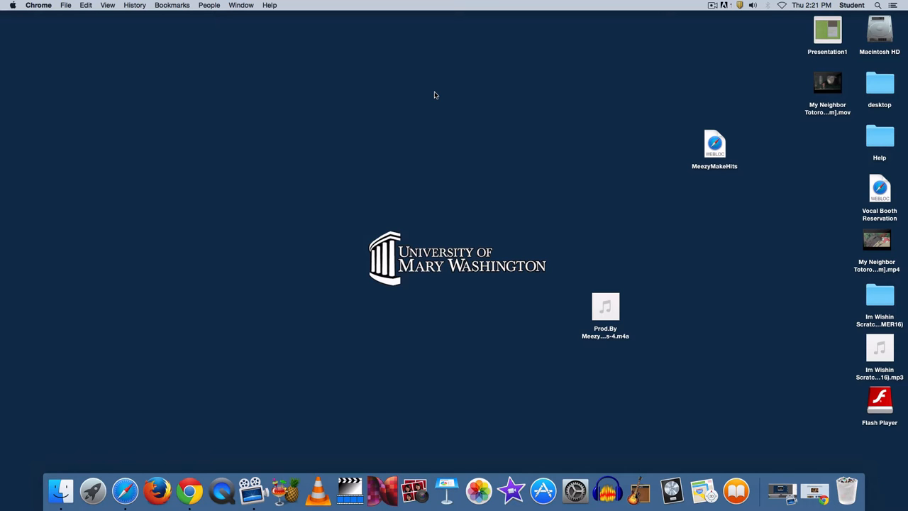
key(super+n)
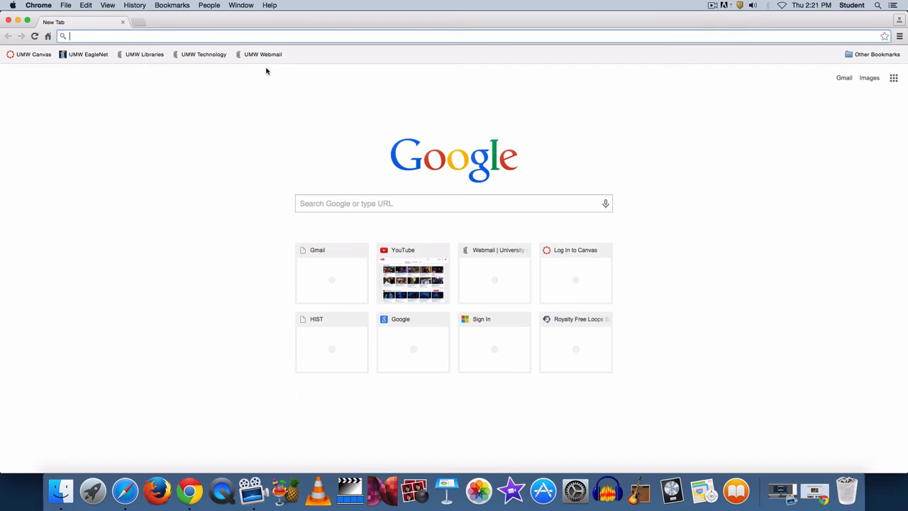
text(www.)
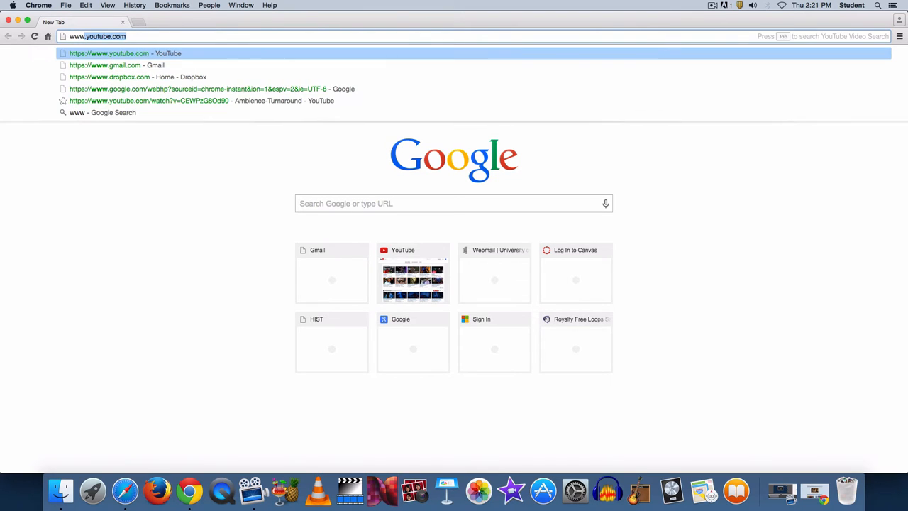
text(squ)
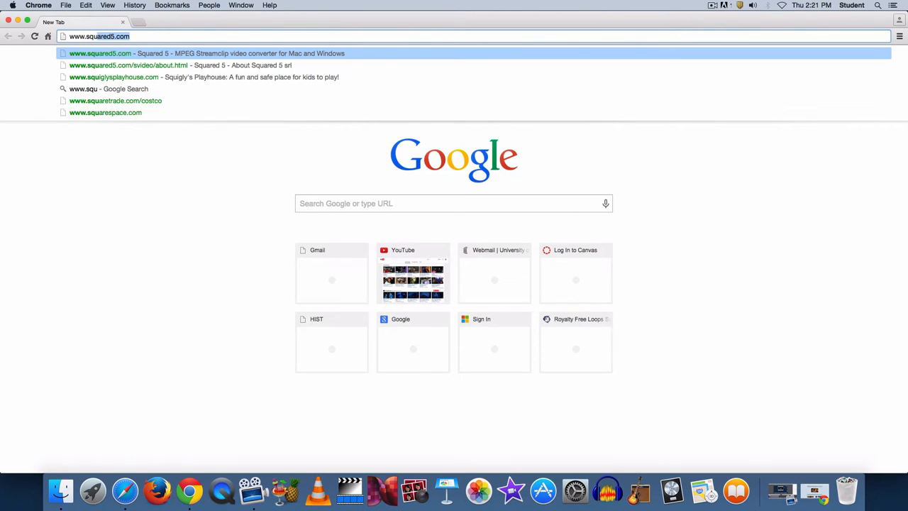
text(ared5.com)
key(Return)
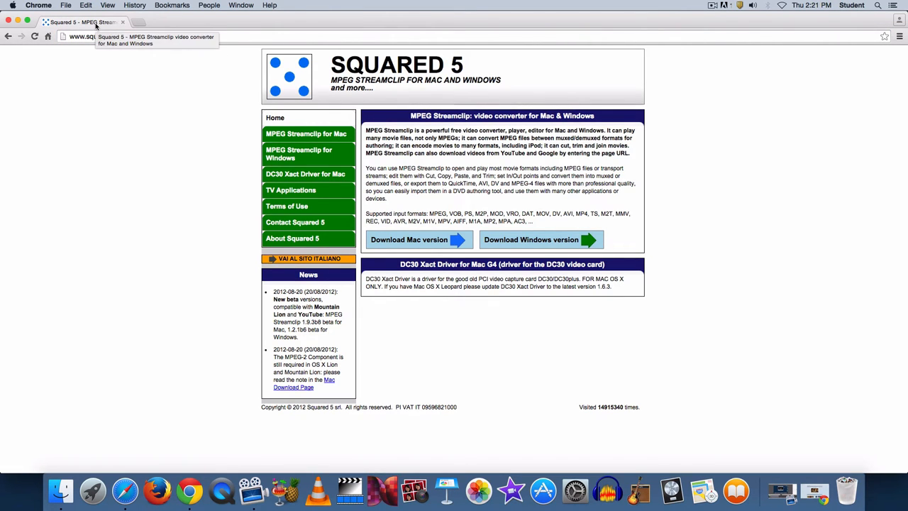
click(10, 22)
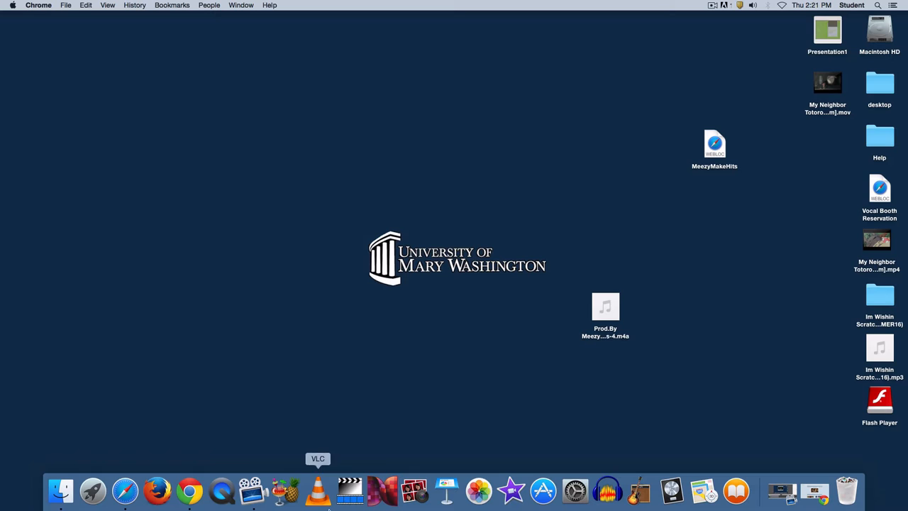
Launch MPEG Streamclip and load the My Neighbor Totoro Official Trailer MP4 from the Desktop
click(350, 490)
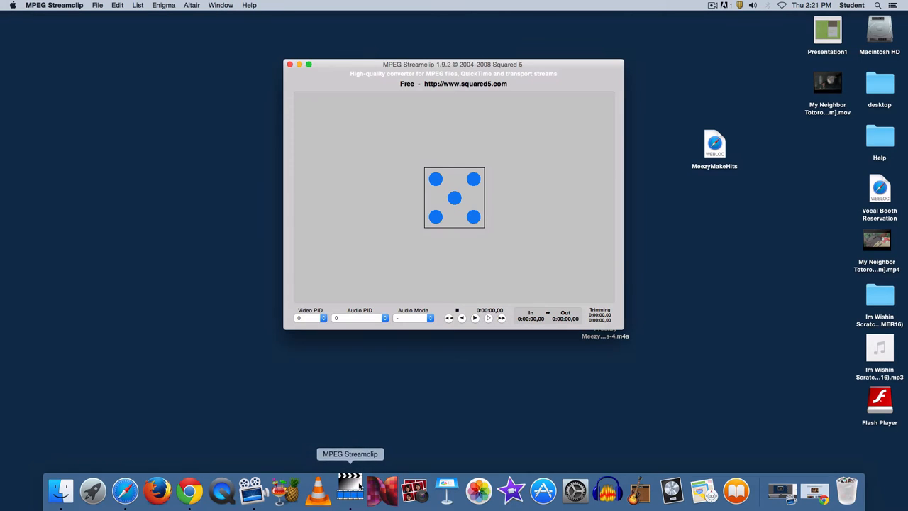
click(98, 5)
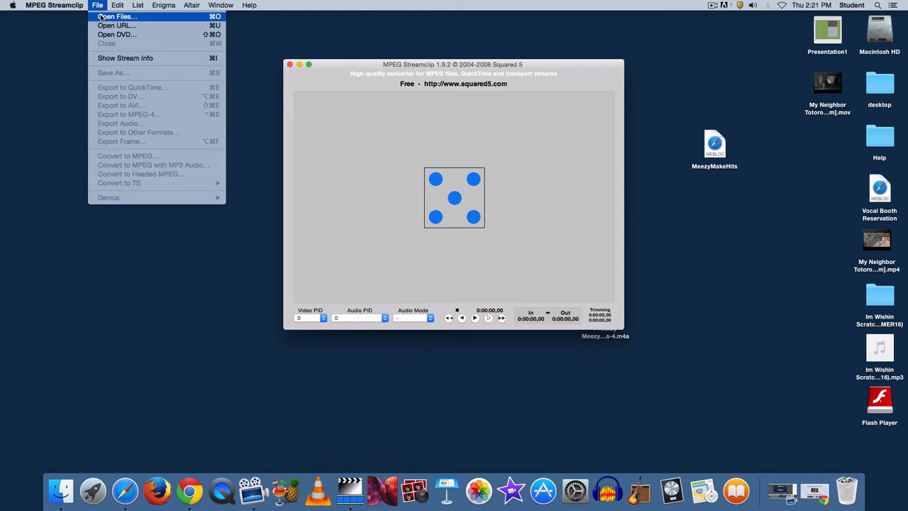
click(113, 17)
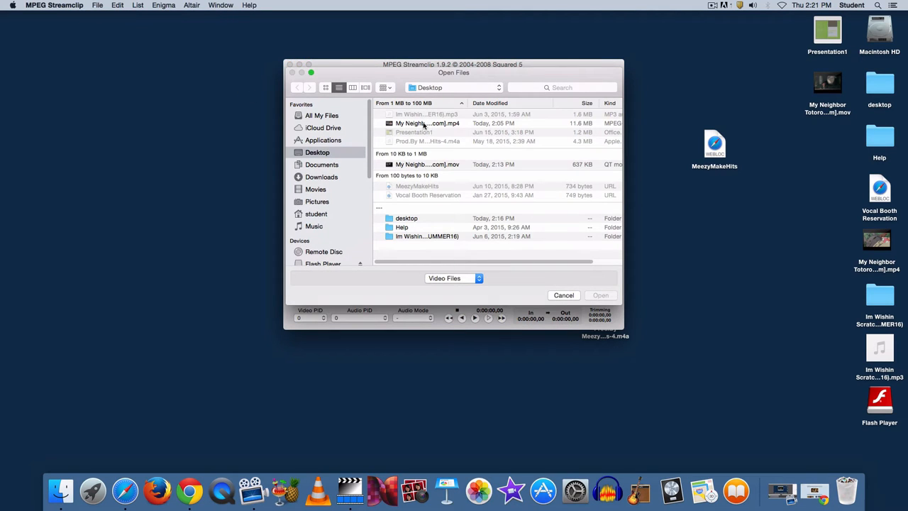
click(424, 125)
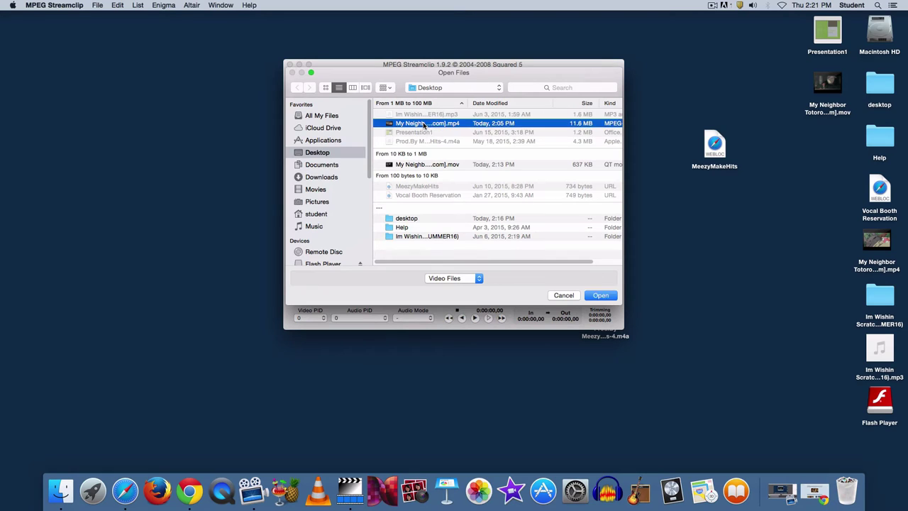
click(601, 295)
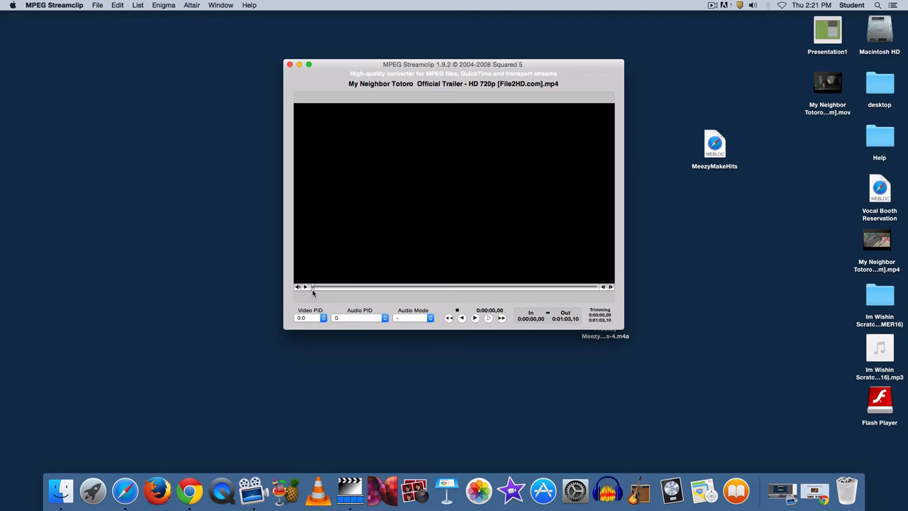
Scrub the timeline to about 0:00:30,10, the rainy bus-stop scene with Totoro beside the girl
drag(313, 287, 327, 287)
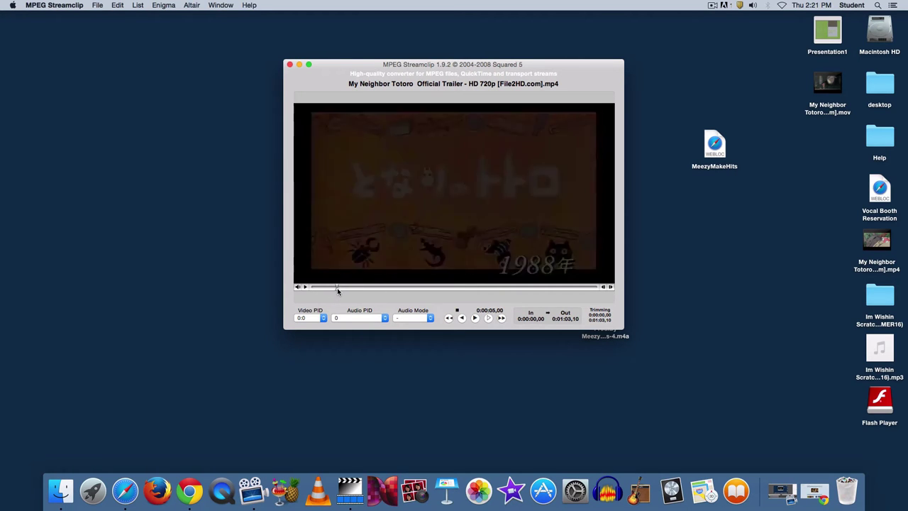
drag(326, 288, 442, 287)
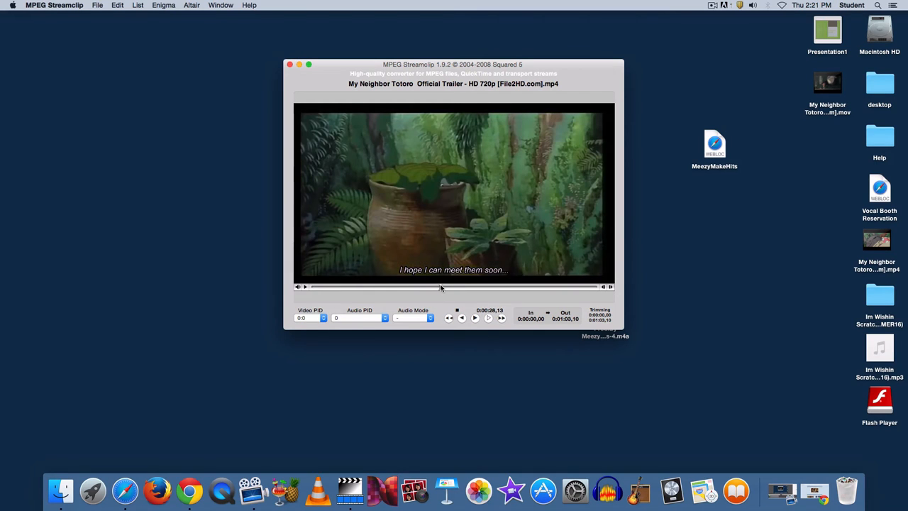
mouse_move(441, 287)
mouse_down()
mouse_move(464, 288)
mouse_move(446, 287)
mouse_up()
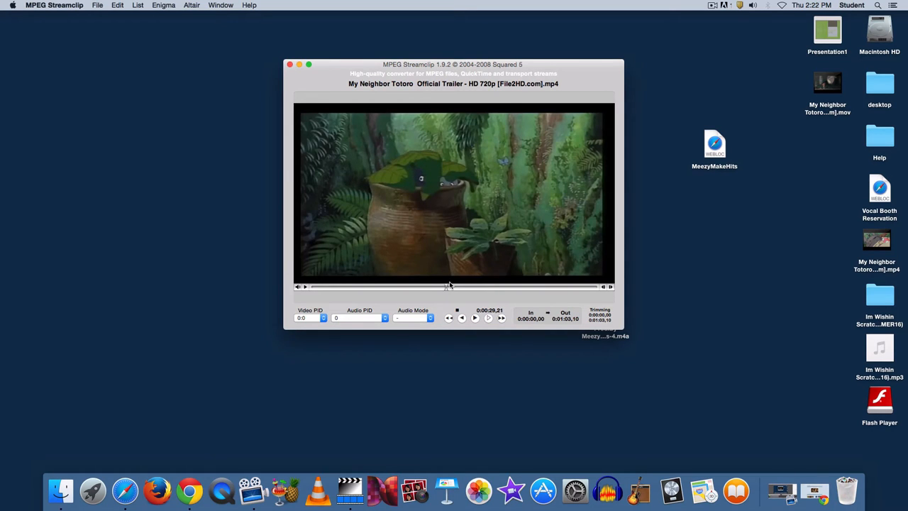
drag(448, 286, 450, 285)
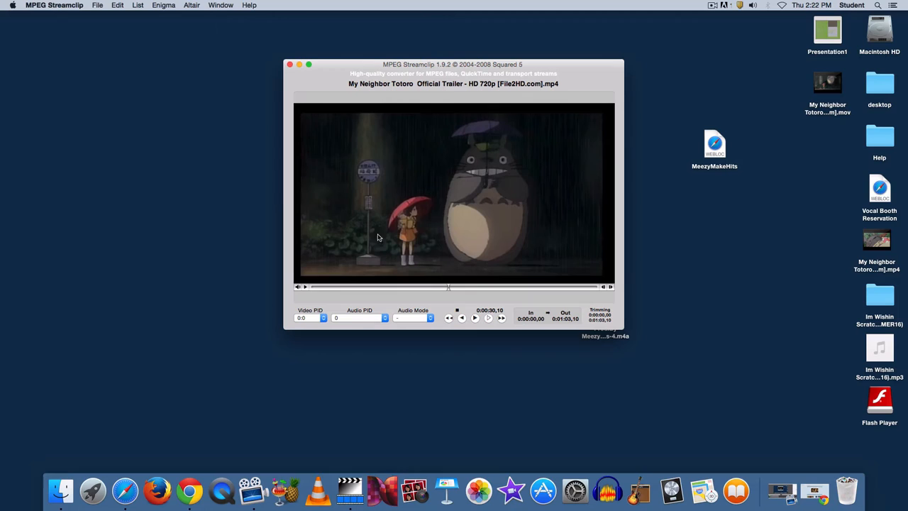
Set the In point at 0:00:30,10 and the Out point at 0:00:33,17 via the Edit commands
click(118, 6)
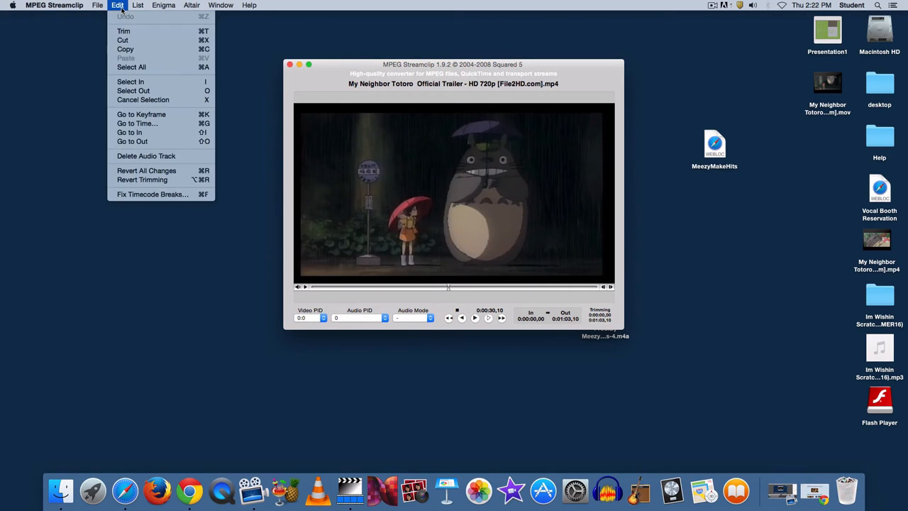
click(161, 83)
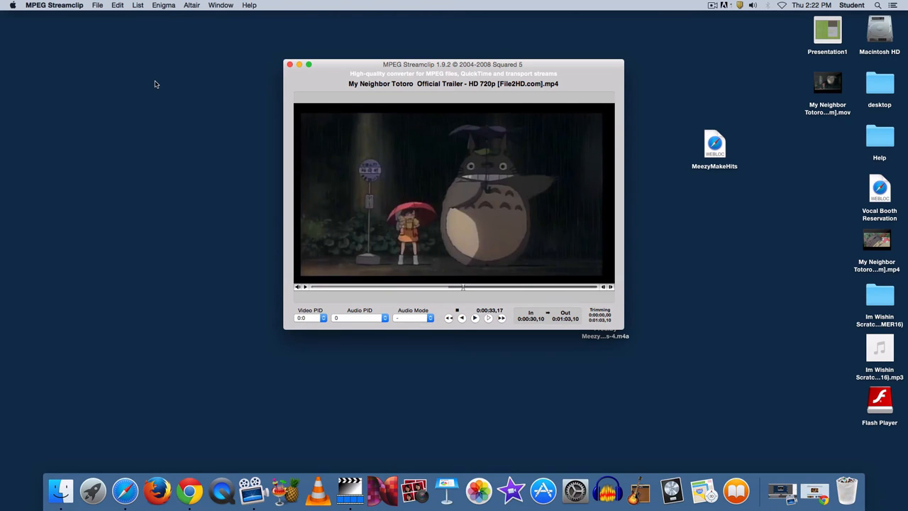
click(119, 7)
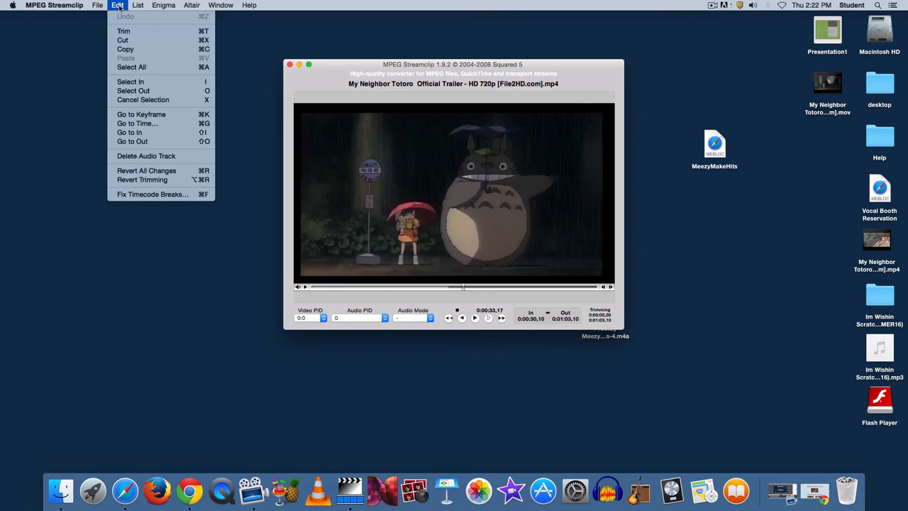
click(141, 91)
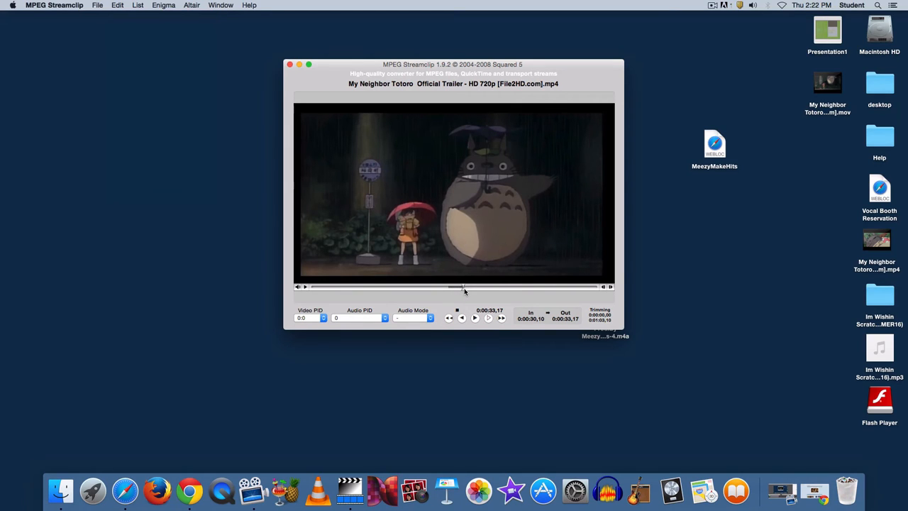
right_click(465, 291)
key(Escape)
drag(463, 288, 451, 290)
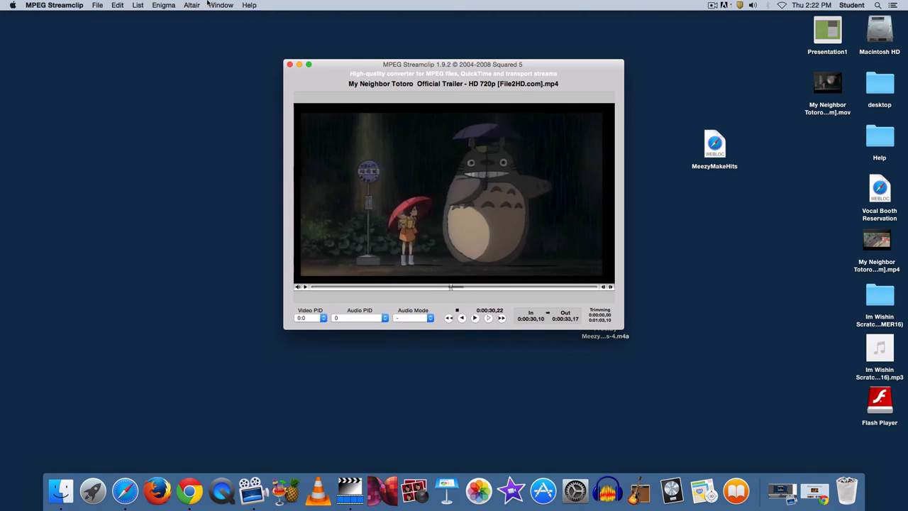
Trim the clip to the marked 0:00:30,10–0:00:33,17 section with Edit > Trim
click(117, 5)
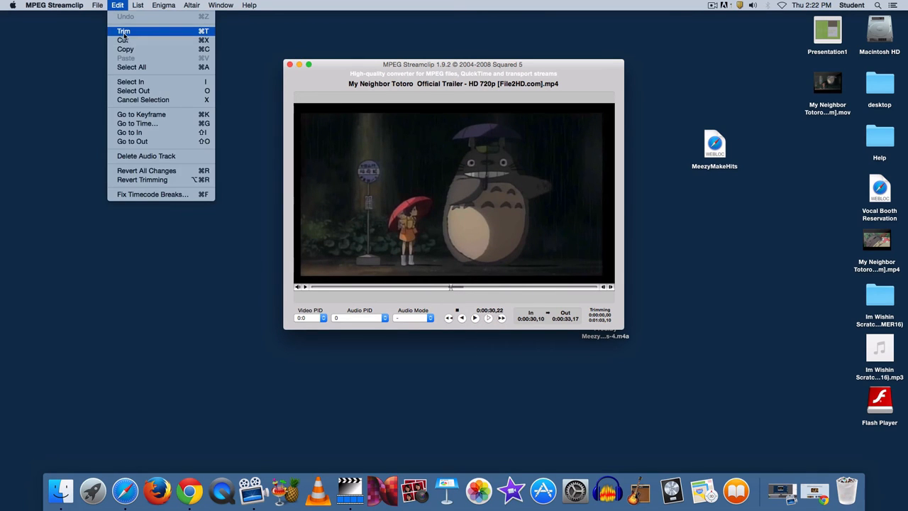
click(123, 31)
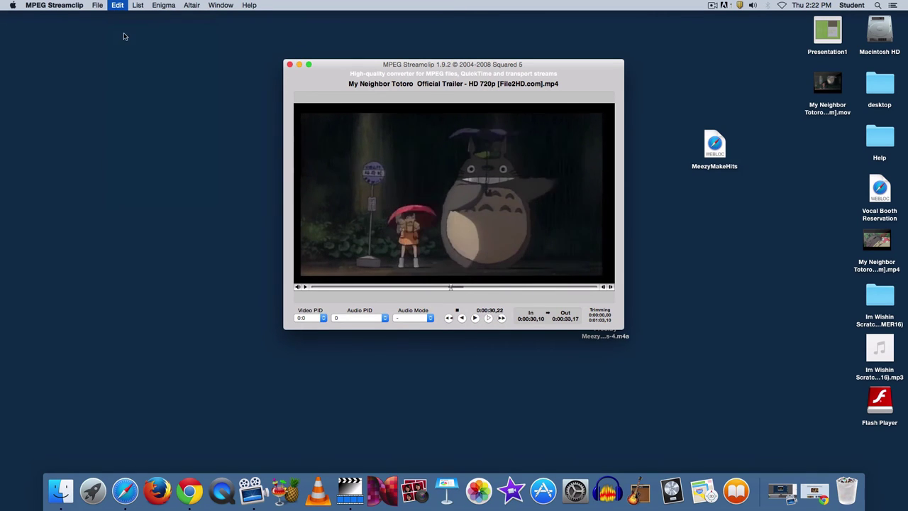
right_click(355, 286)
click(352, 289)
right_click(357, 287)
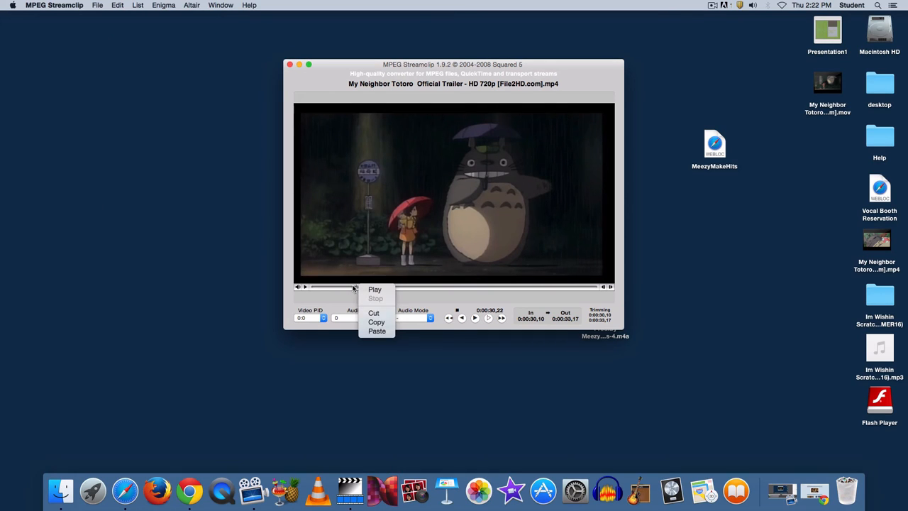
click(350, 290)
right_click(348, 288)
click(334, 295)
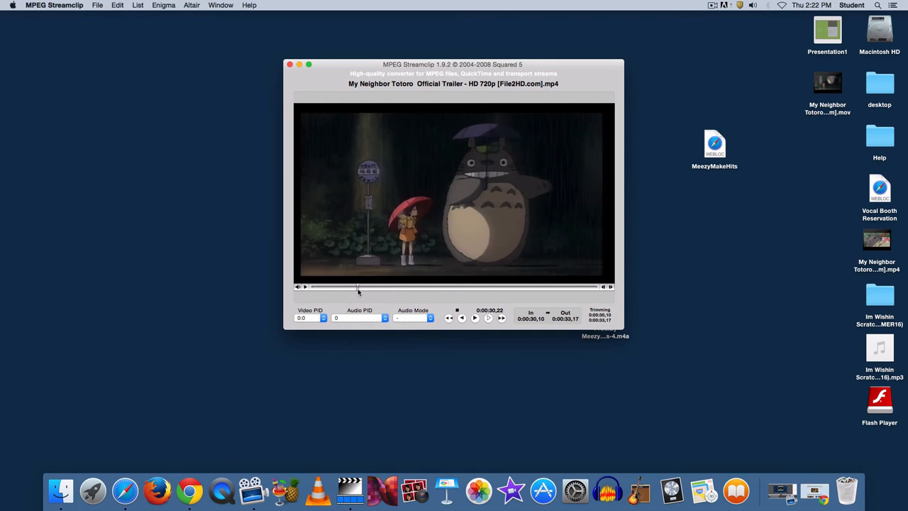
Return the playhead to 0:00:30,10 and play the trimmed clip to preview it
drag(359, 287, 311, 287)
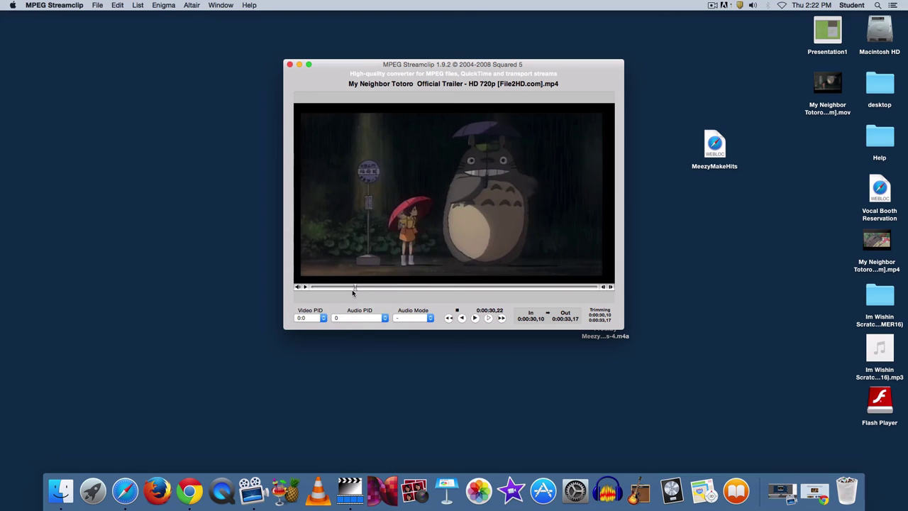
click(305, 287)
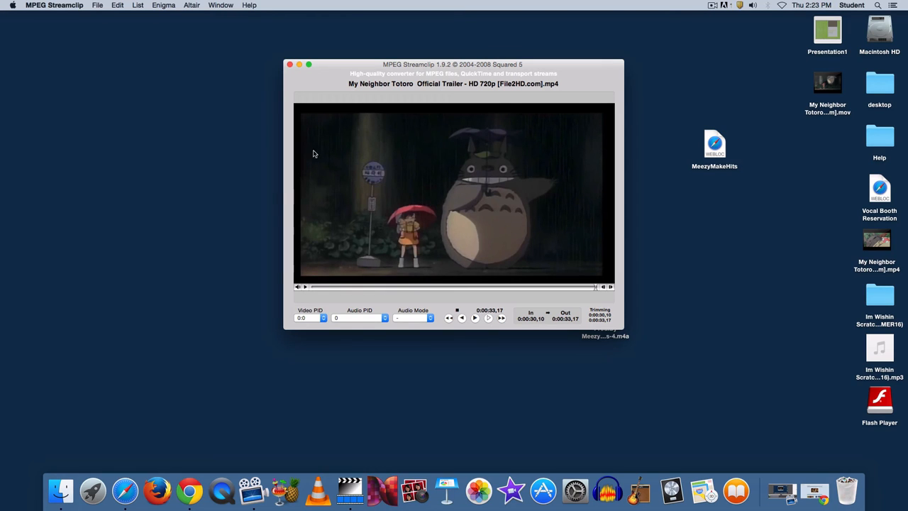
Export the trimmed clip as MOV named 'Totoro Jumping' to the Desktop
click(98, 5)
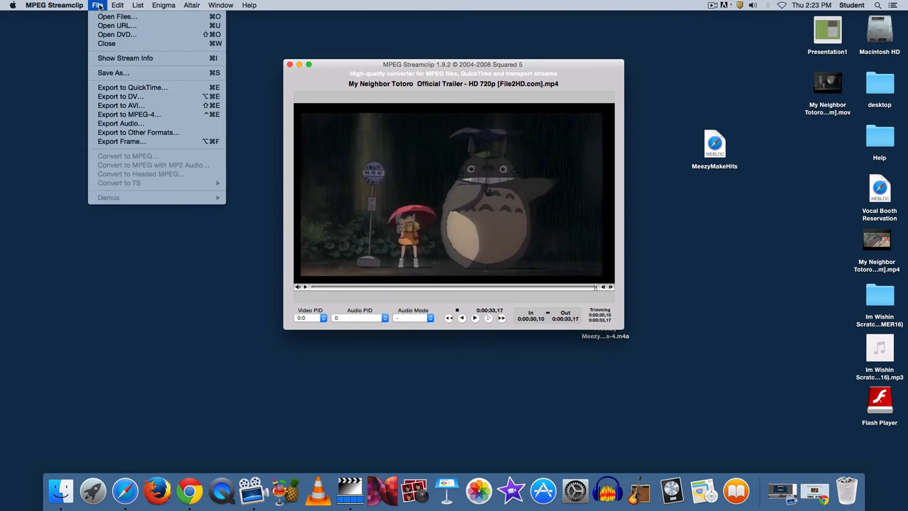
click(112, 72)
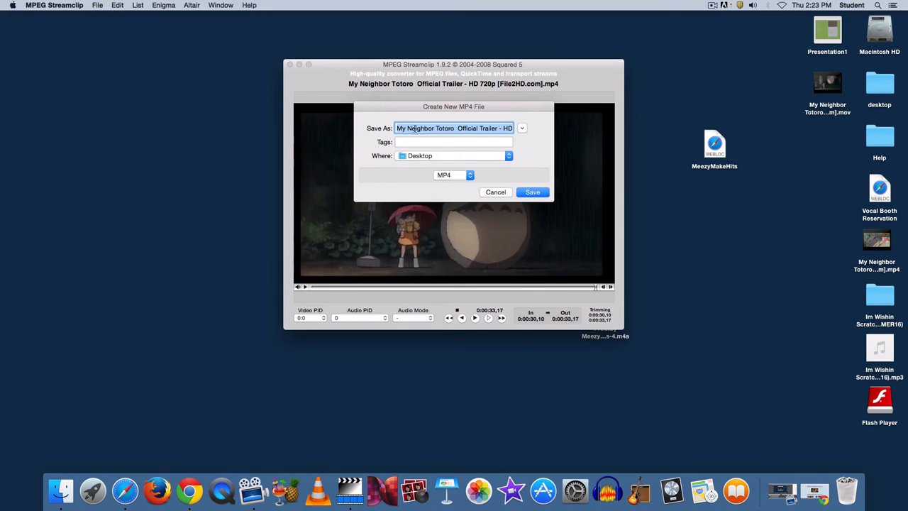
click(469, 175)
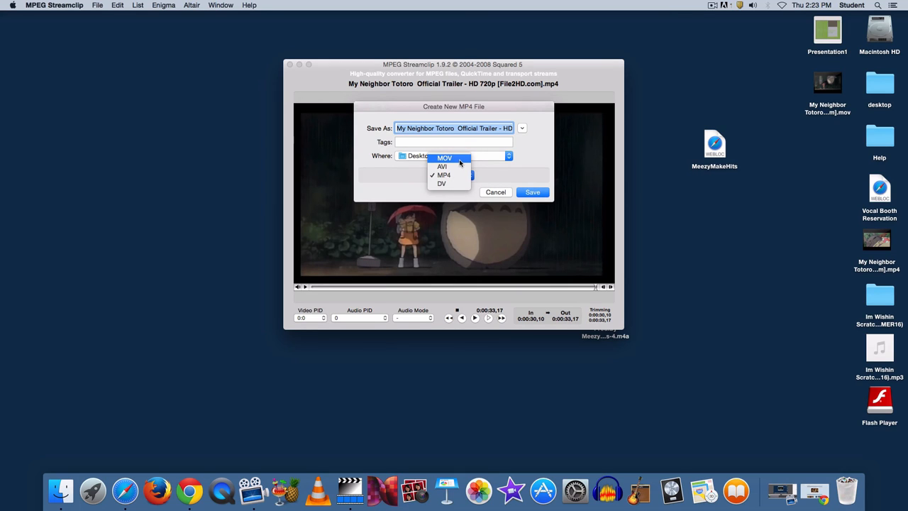
click(447, 157)
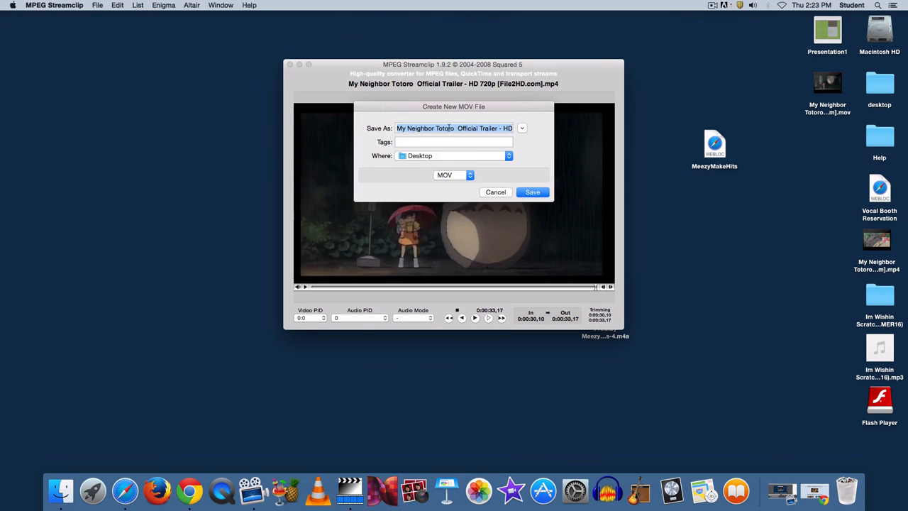
triple_click(450, 129)
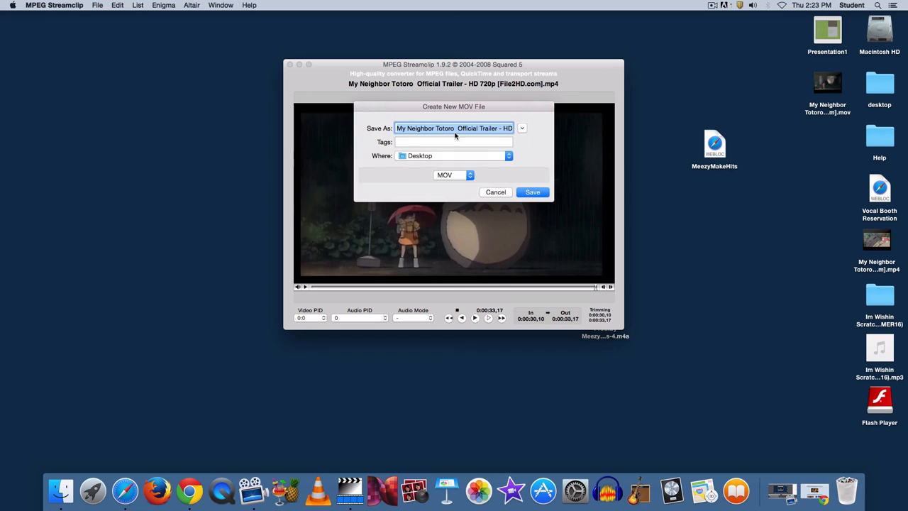
text(Totoro)
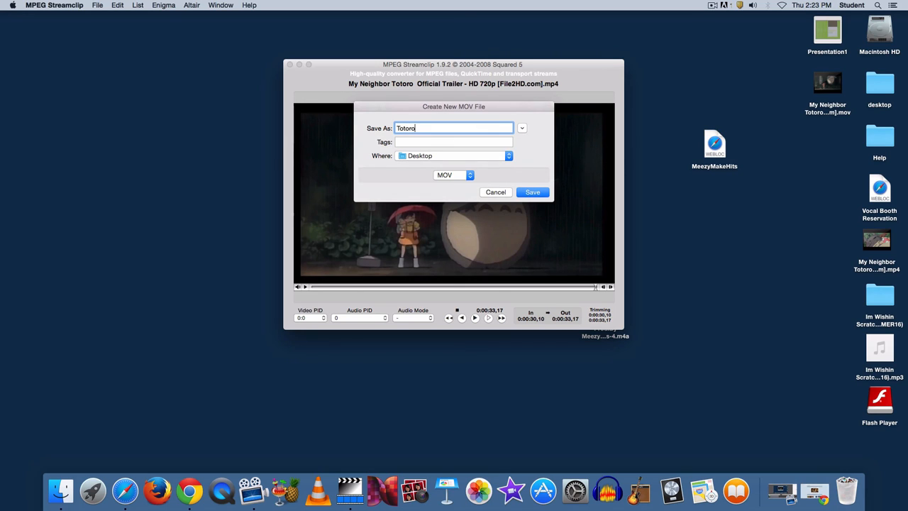
text( Jumping)
key(Return)
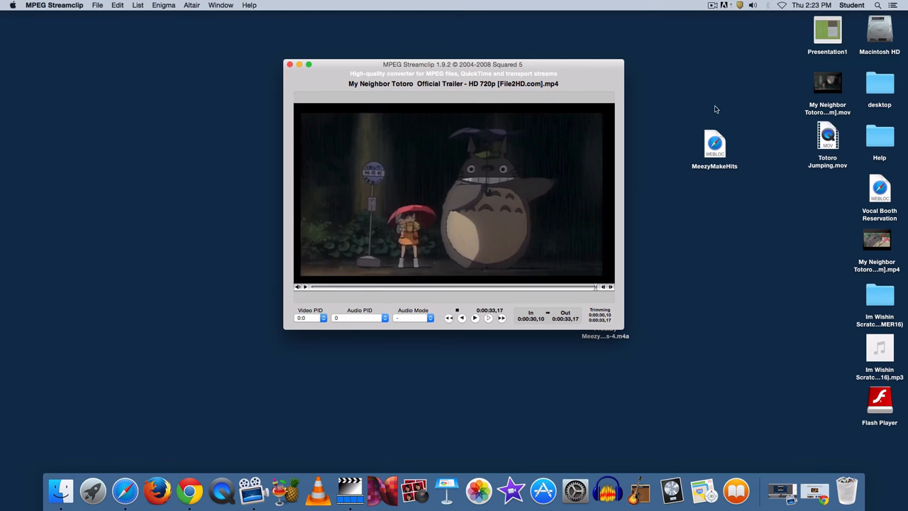
Select Totoro Jumping.mov on the desktop, bringing Finder forward to confirm the export
click(827, 138)
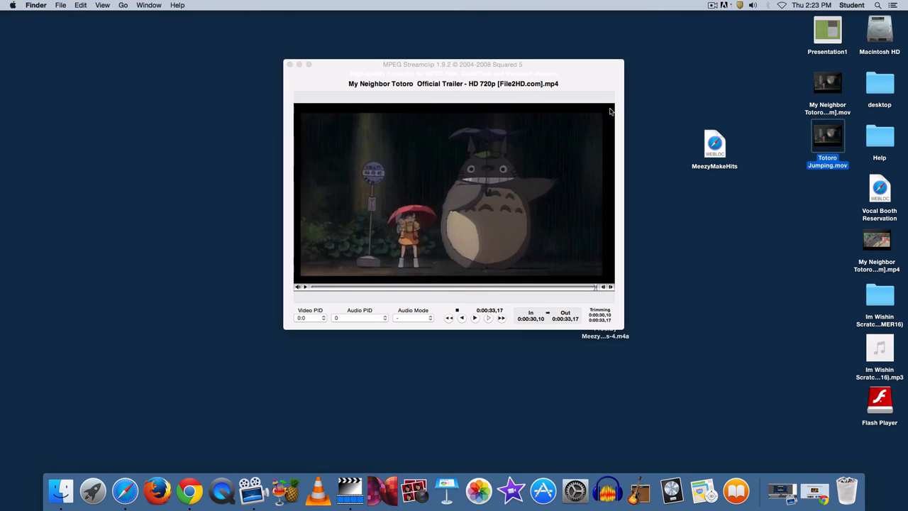